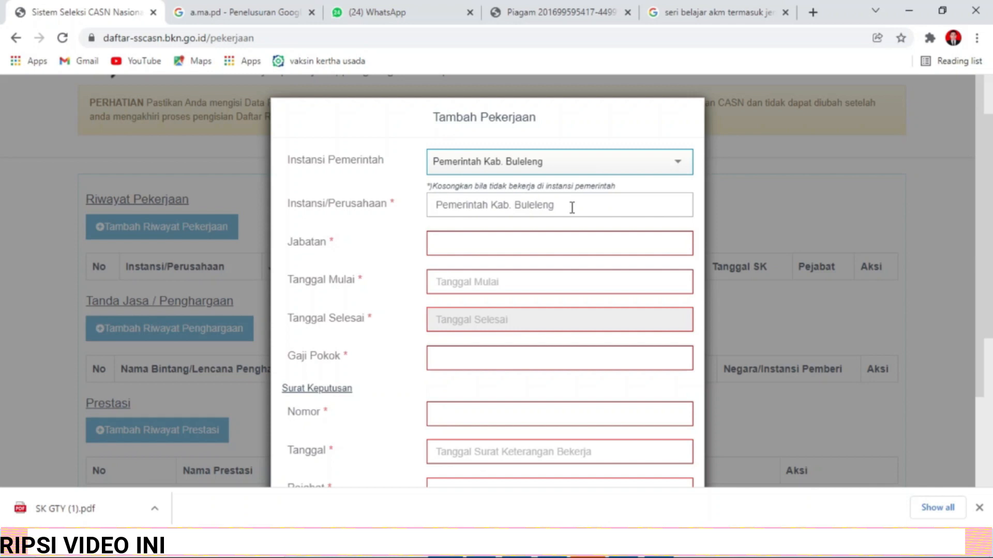
Replace the institution/company name with SMP TP 45 SUKASADA and enter GURU as the position
left_click_drag(572, 208, 421, 215)
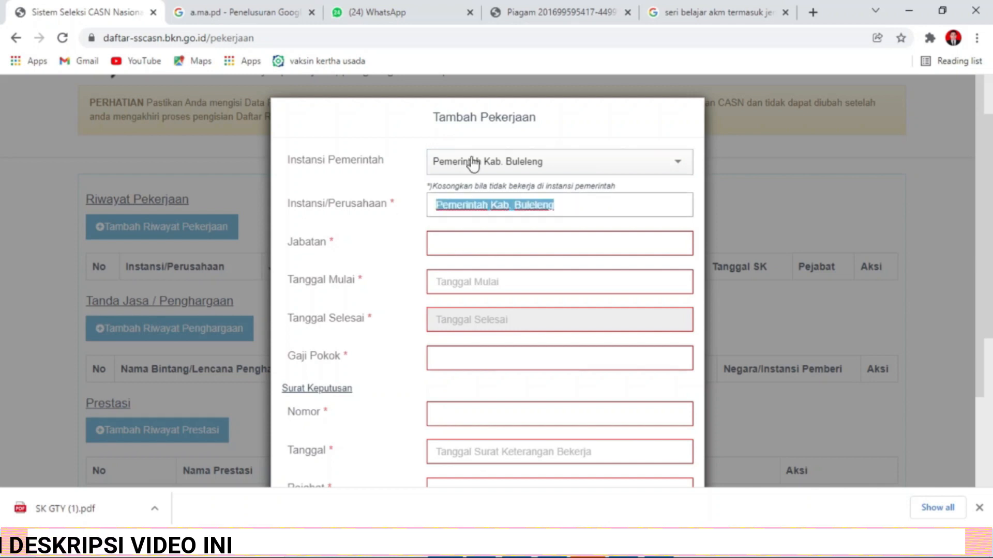
type("SMP TP 45 SUKASADA")
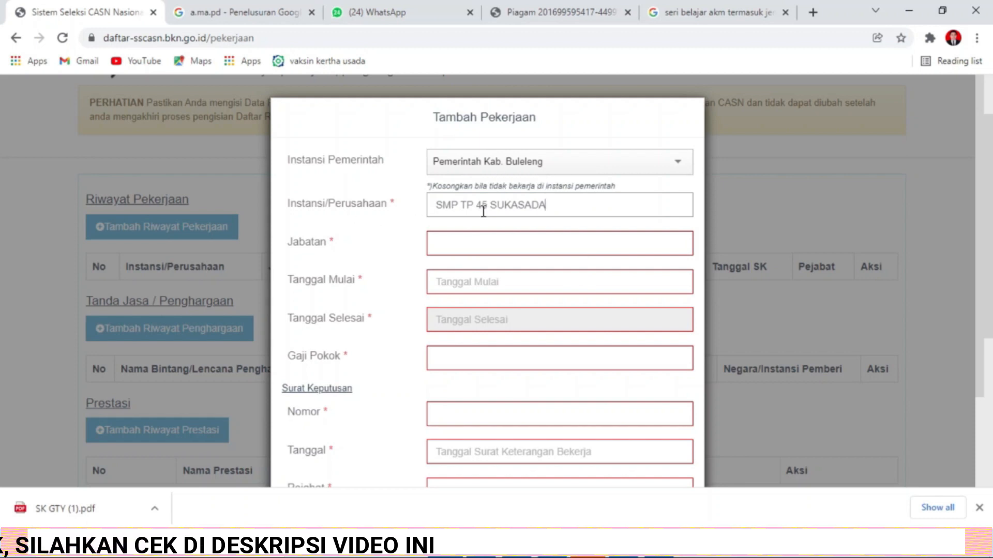
left_click(477, 246)
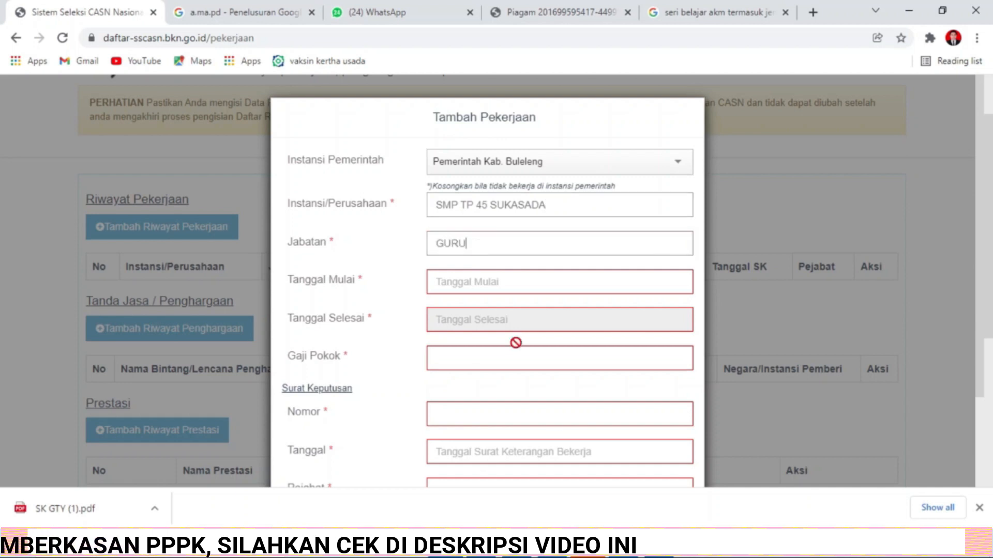
Set the employment period to start on 02-01-2016 and end on 31-12-2016
left_click(479, 290)
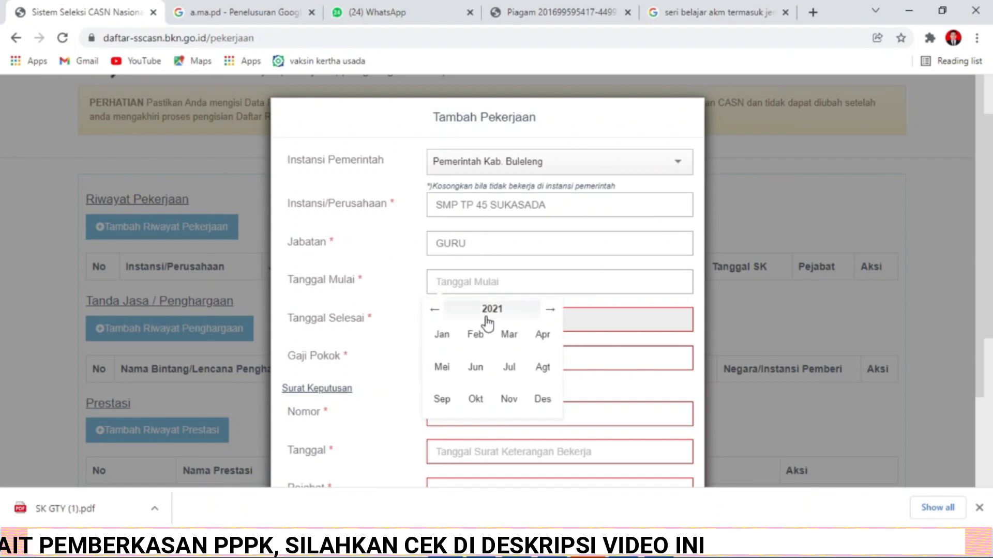
left_click(491, 309)
left_click(437, 310)
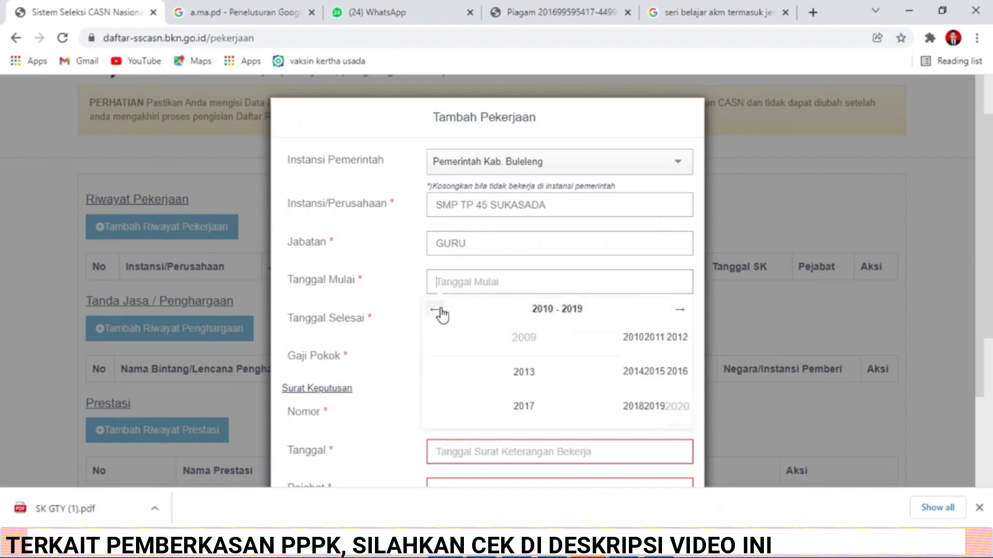
left_click(437, 310)
left_click(672, 378)
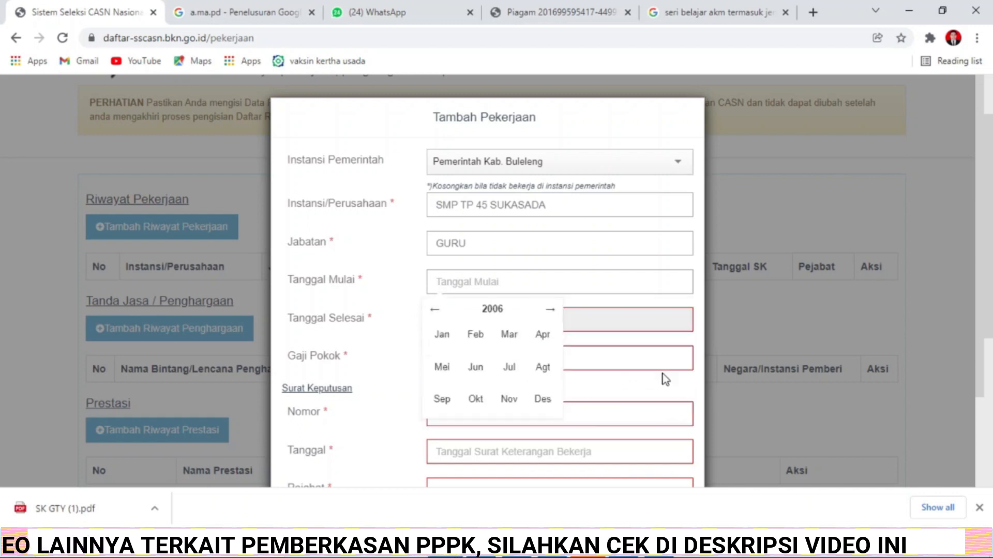
left_click(475, 344)
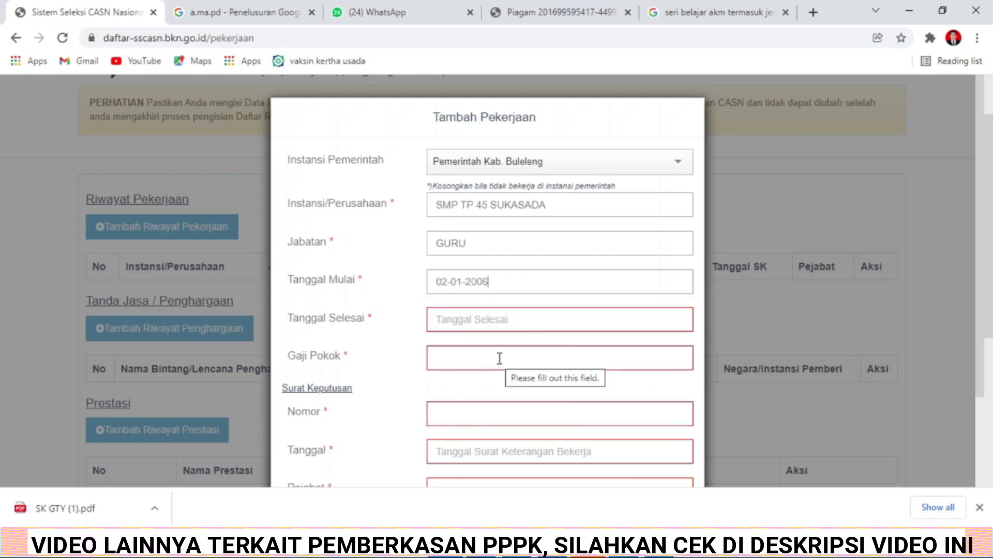
left_click(504, 323)
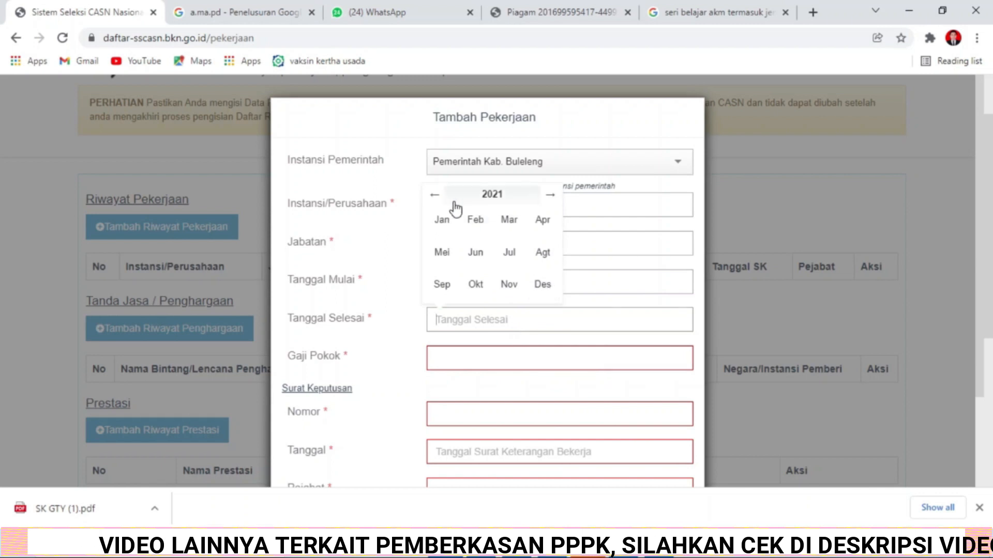
left_click(491, 197)
left_click(438, 189)
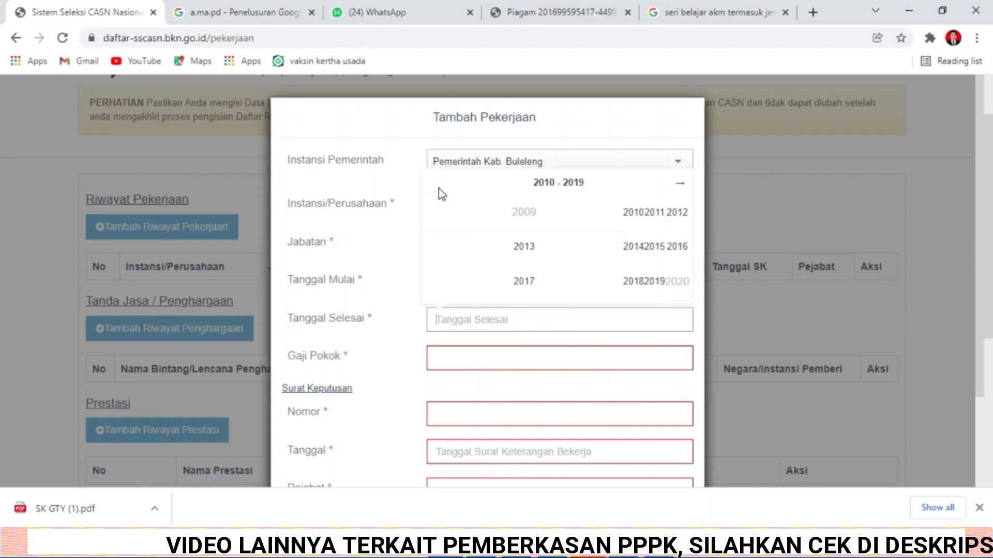
left_click(668, 253)
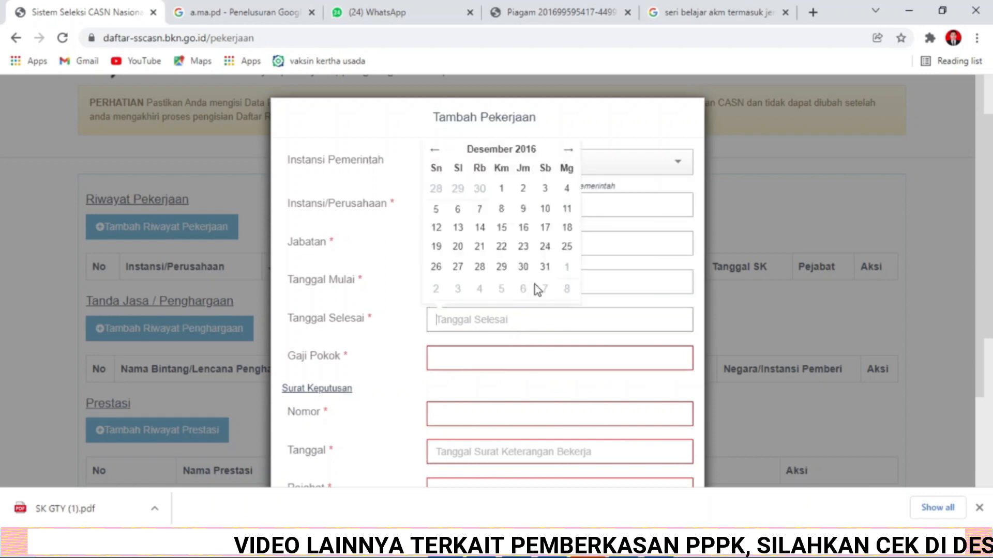
left_click(543, 269)
Set the basic salary to 0 and fill in the decree number for the 2016 job entry
left_click(540, 359)
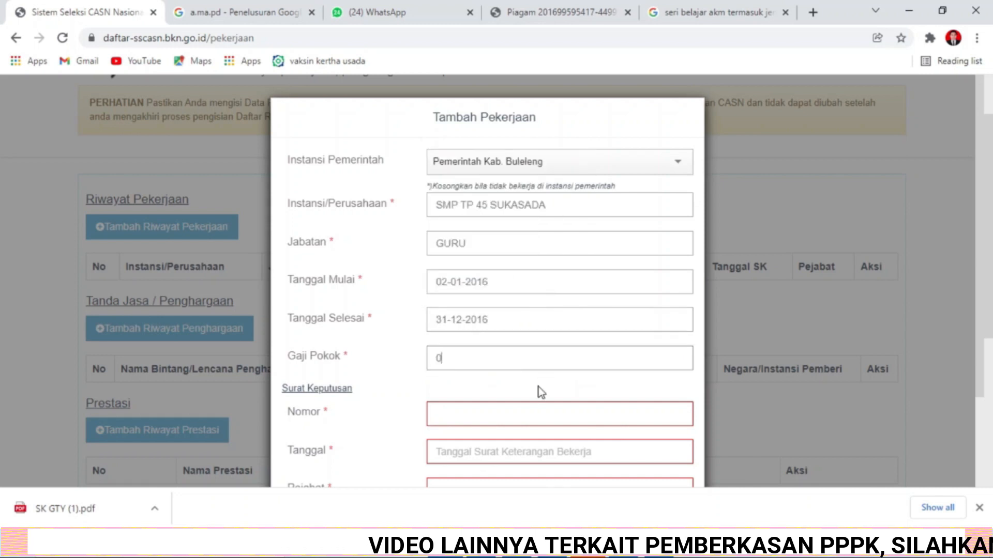
scroll(541, 393, "down", 2)
left_click(541, 341)
left_click(493, 365)
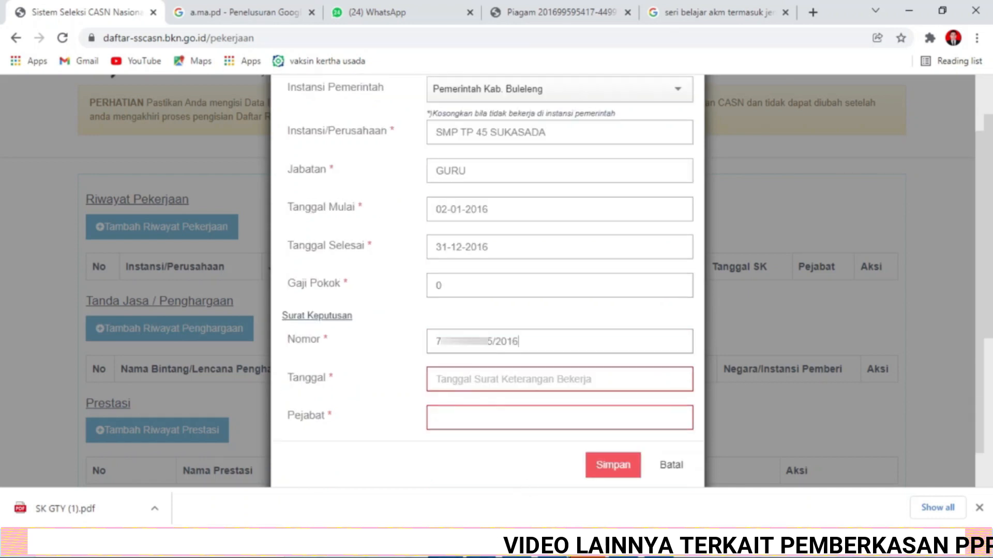
Complete the decree details with the date 02-01-2016 and the official KETUA YAYASAN, and save the job entry
left_click(494, 379)
left_click(492, 258)
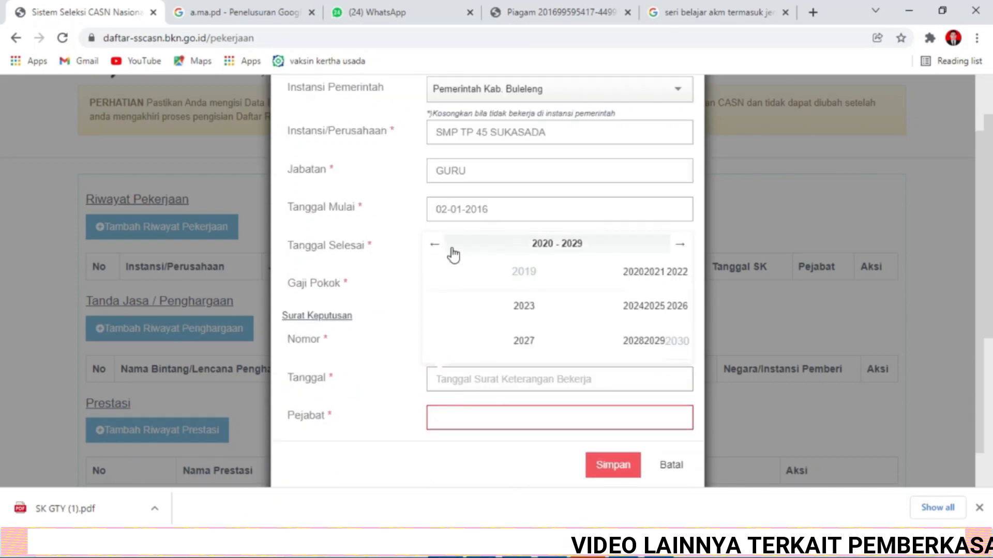
left_click(546, 426)
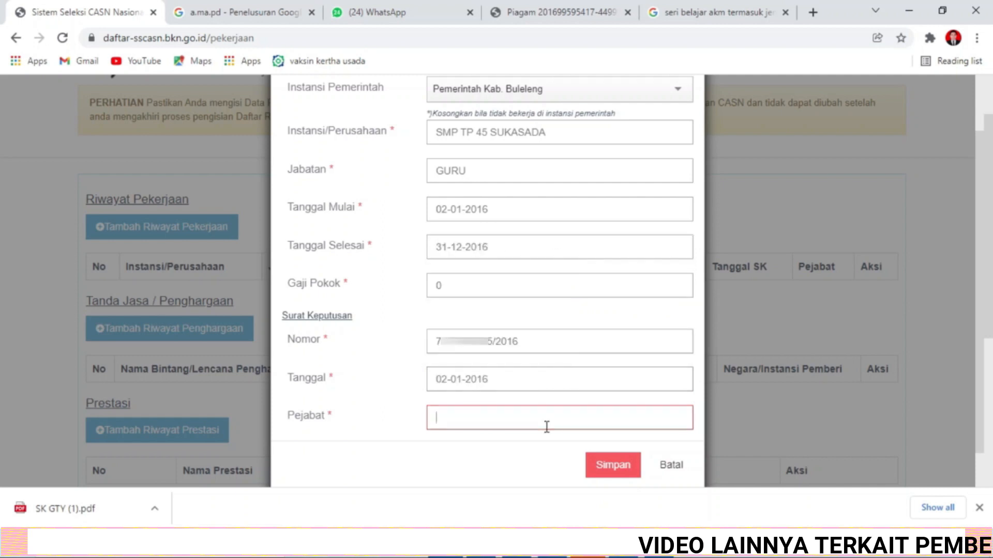
left_click(534, 417)
type("KETUA YAYASAN")
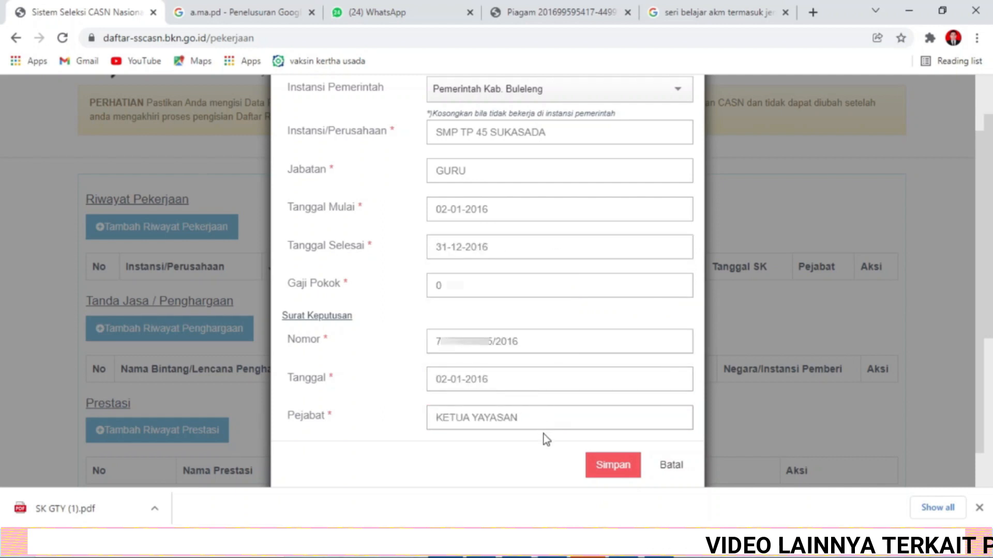
scroll(544, 439, "up", 2)
scroll(544, 439, "down", 3)
left_click(613, 423)
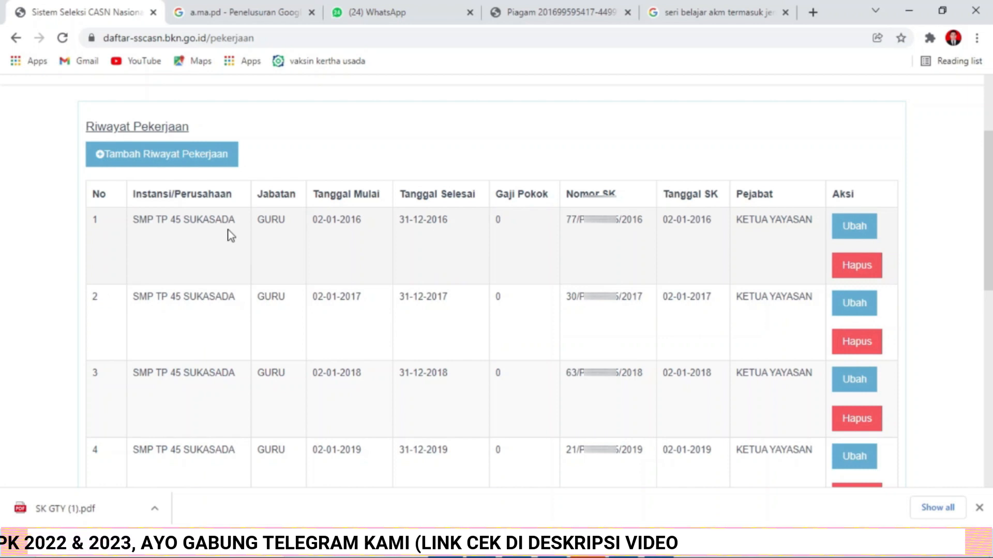
Start a new job history entry with Pemerintah Kab. Buleleng as the government agency
left_click(180, 161)
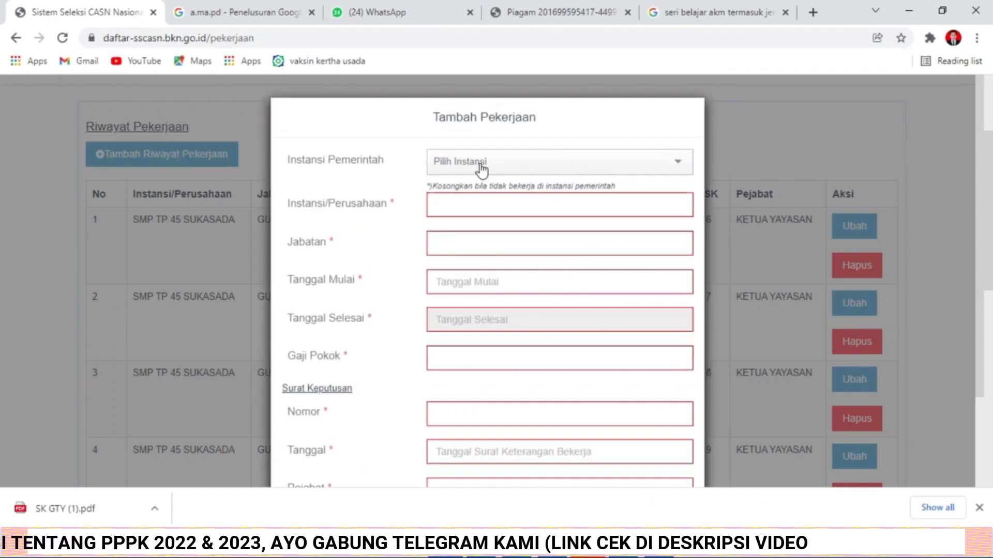
left_click(481, 166)
type("bul")
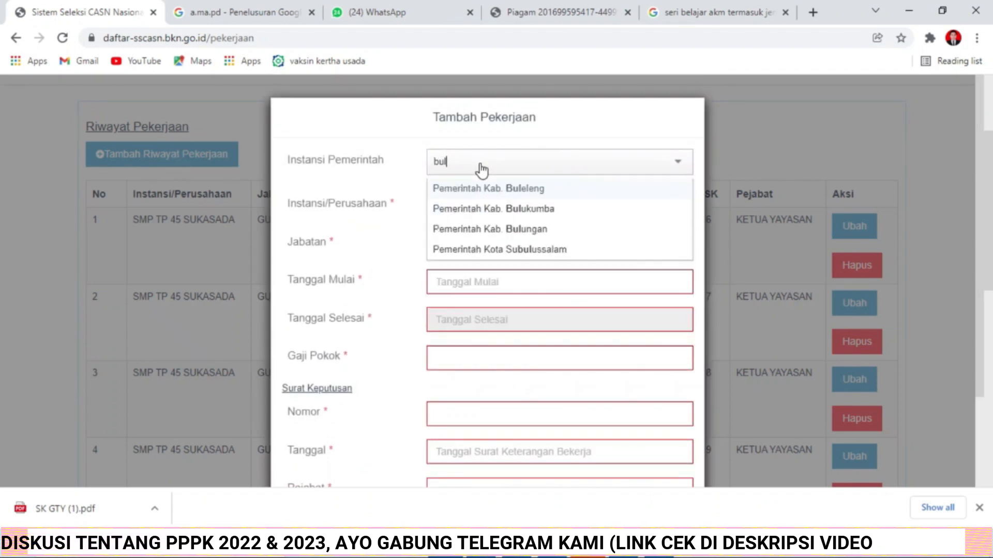
left_click(483, 188)
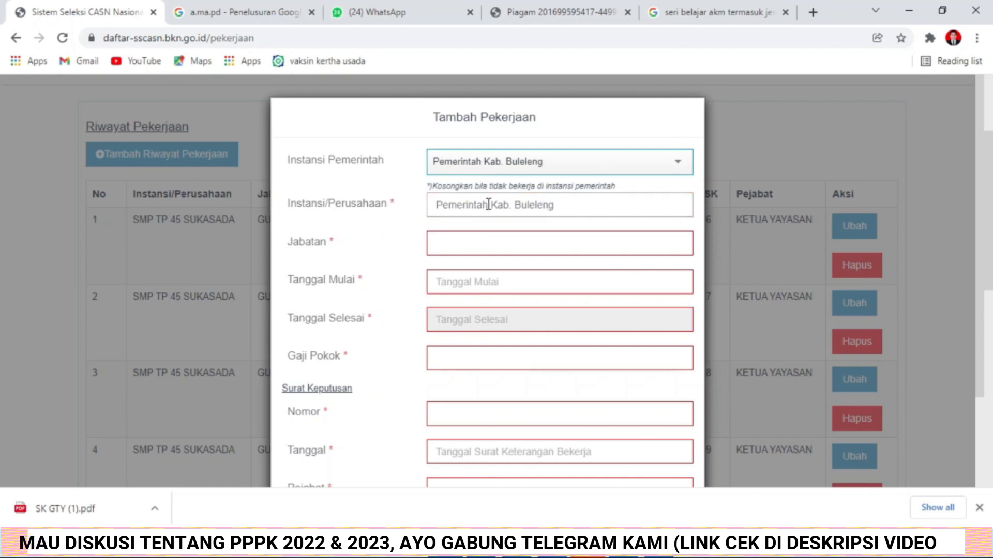
Replace the institution/company name with SMP NEGERI SATU ATAP 3 SUKASADA and enter GURU as the position
left_click_drag(569, 209, 414, 212)
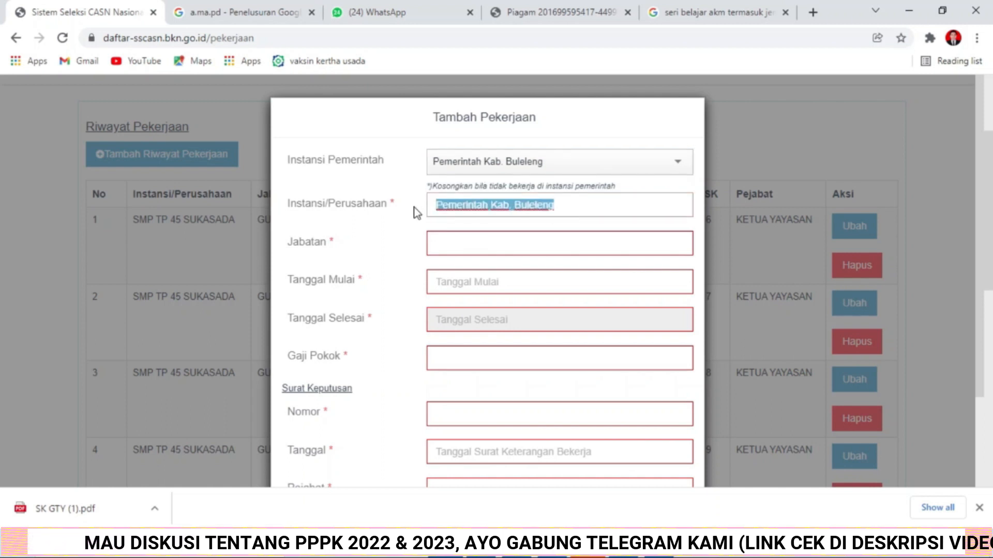
type("SMP ")
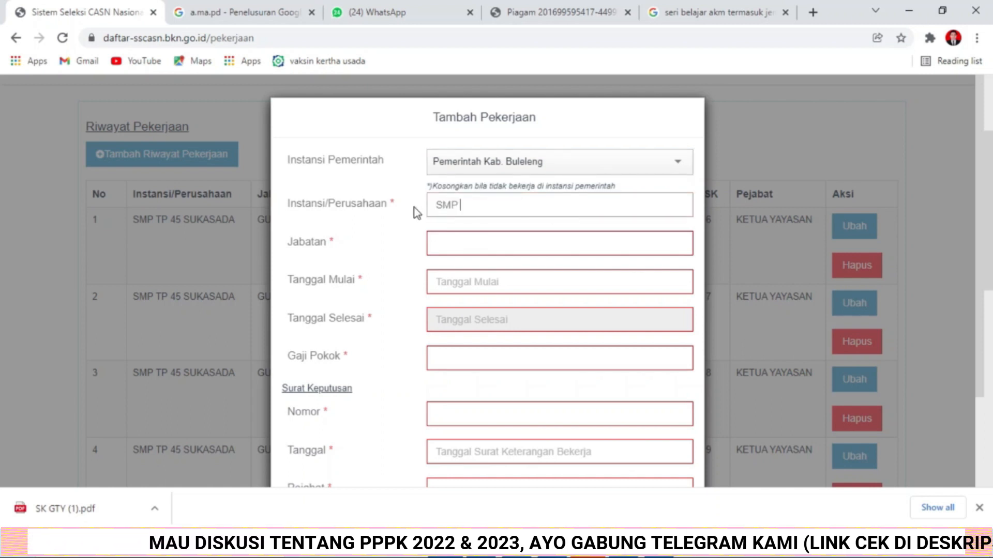
type("NEGERI S")
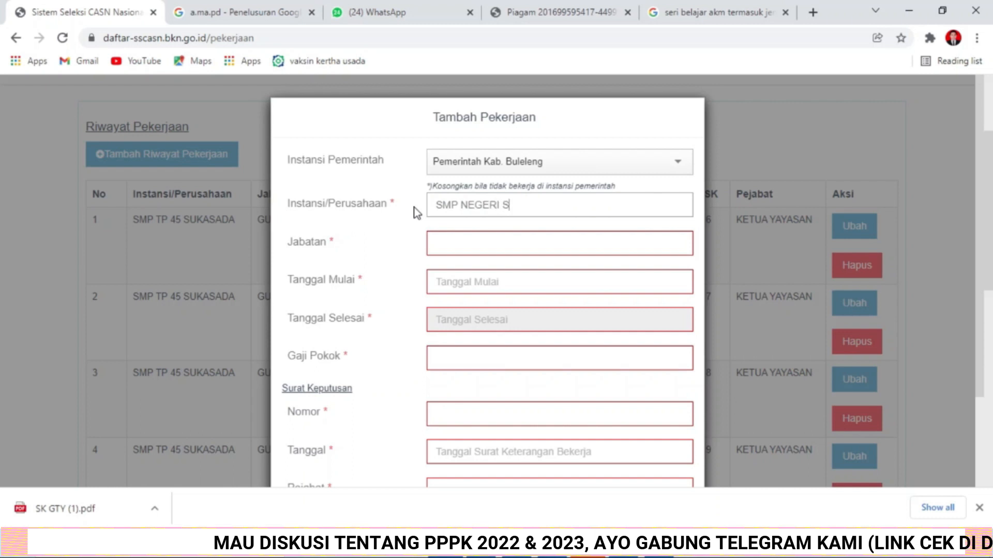
type("ATU ATAP 3 SUKASADA")
left_click(485, 247)
type("GURU")
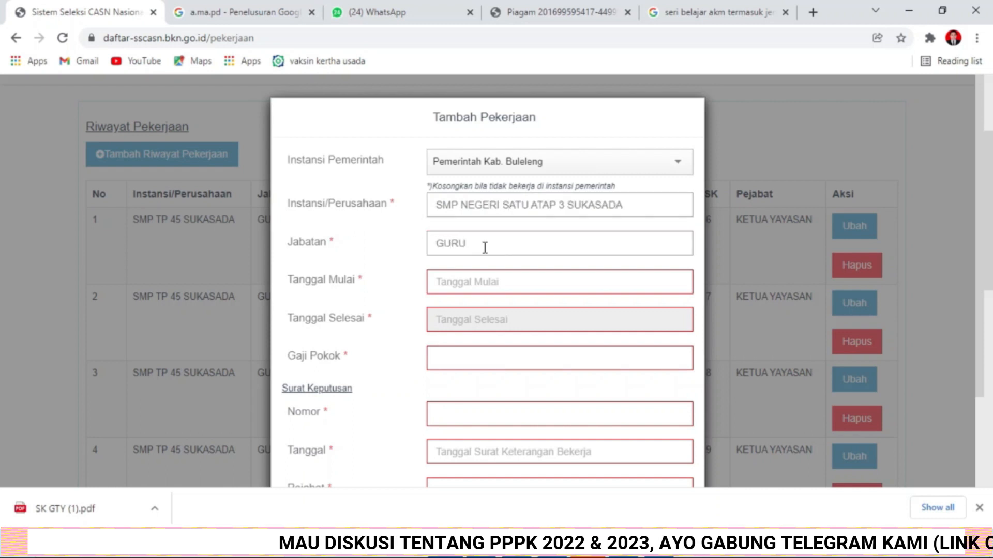
Set the employment period to start on 02-01-2020 and end on 31-12-2020
left_click(487, 282)
left_click(434, 311)
left_click(442, 336)
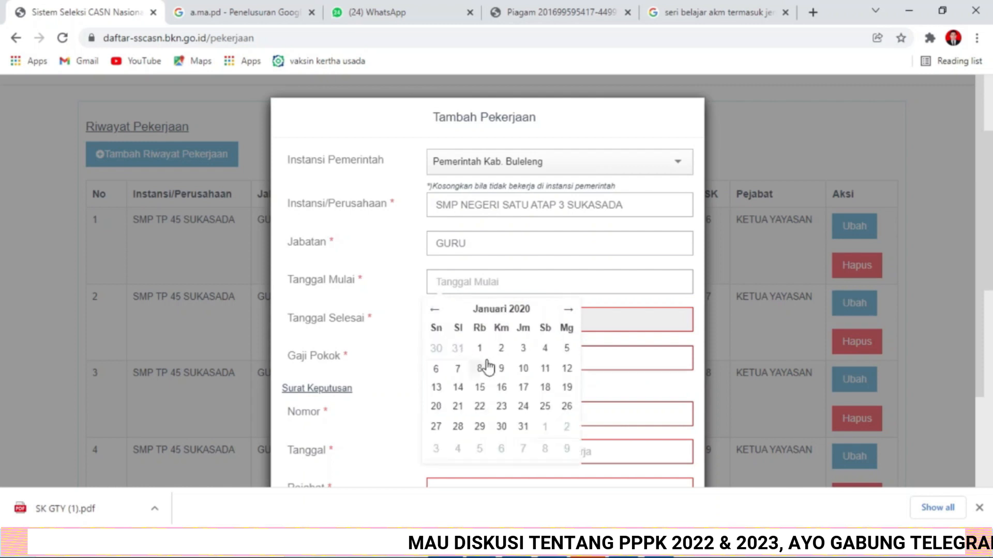
left_click(502, 348)
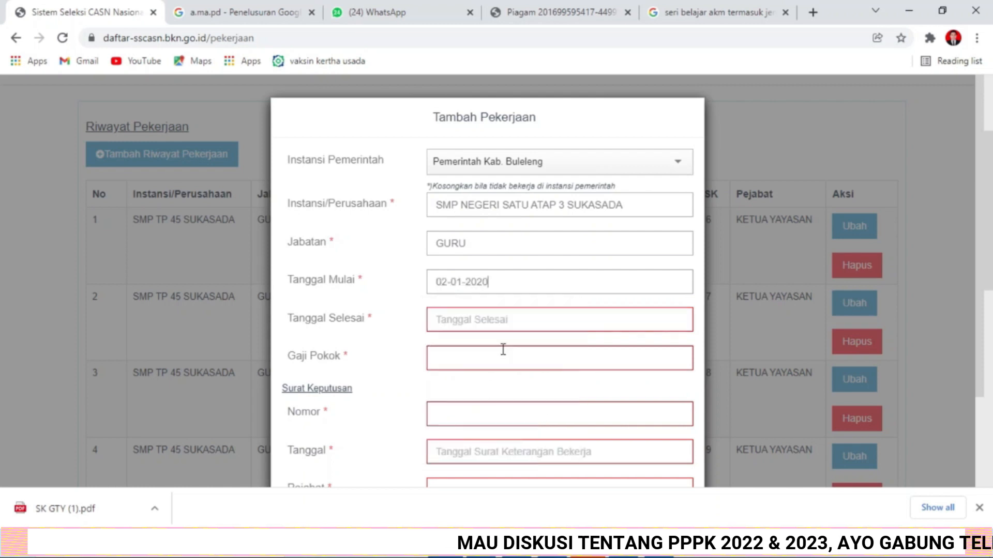
left_click(480, 323)
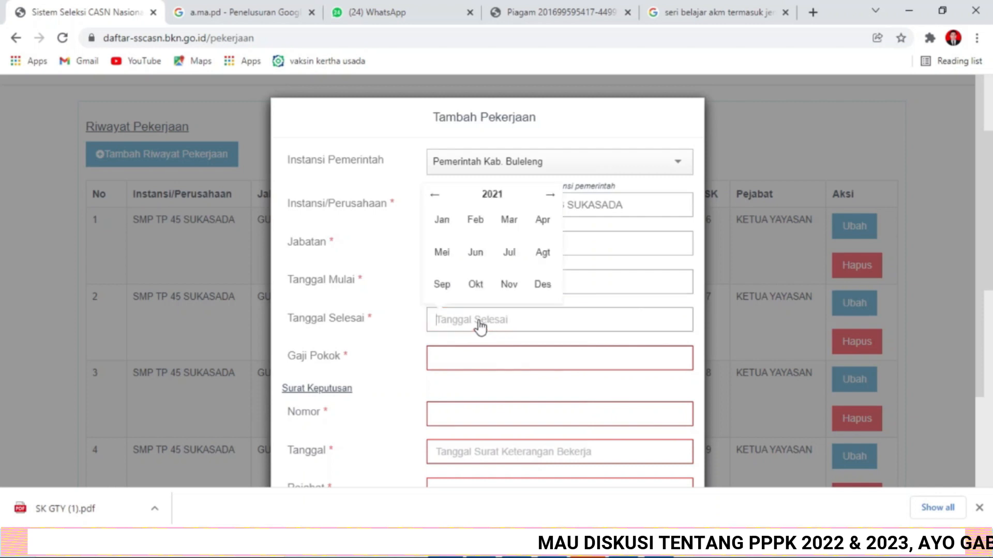
left_click(434, 194)
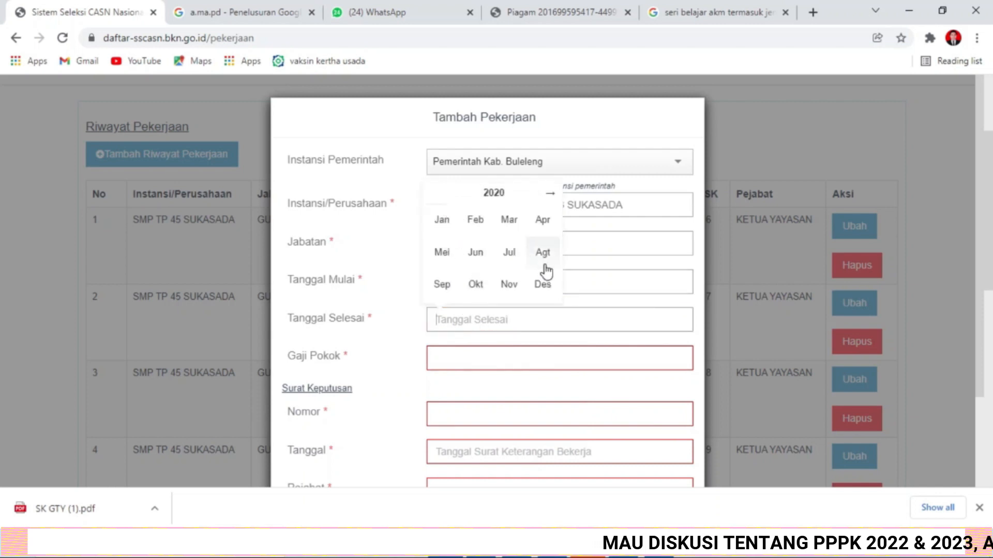
left_click(541, 284)
left_click(500, 266)
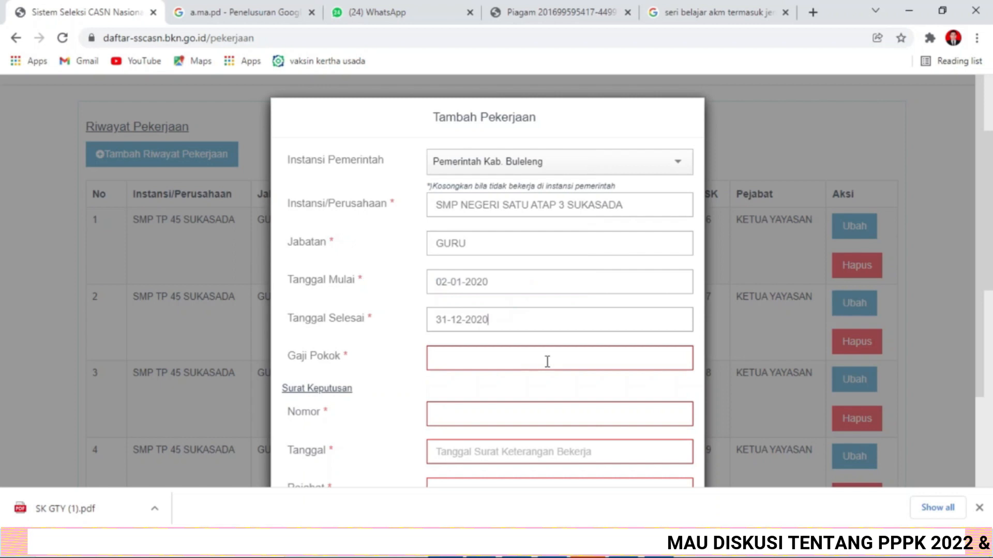
Fill in the basic salary and the decree number for the 2020 job entry
scroll(507, 350, "down", 2)
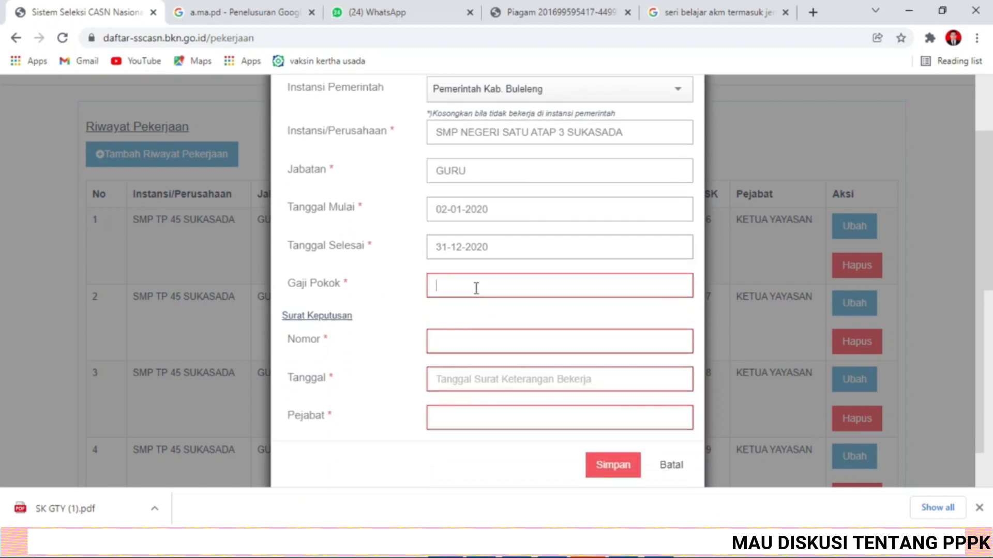
left_click(476, 289)
type("100000")
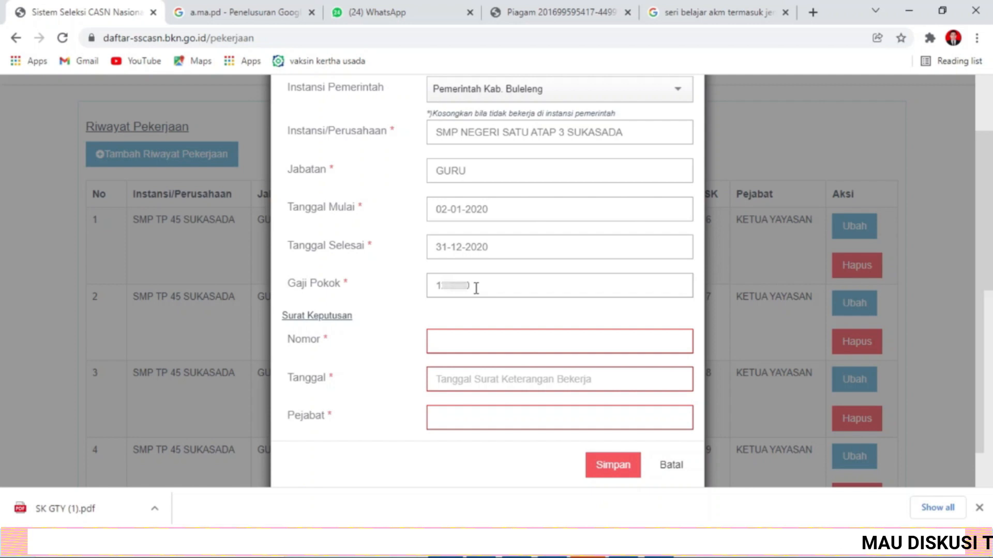
key("Tab")
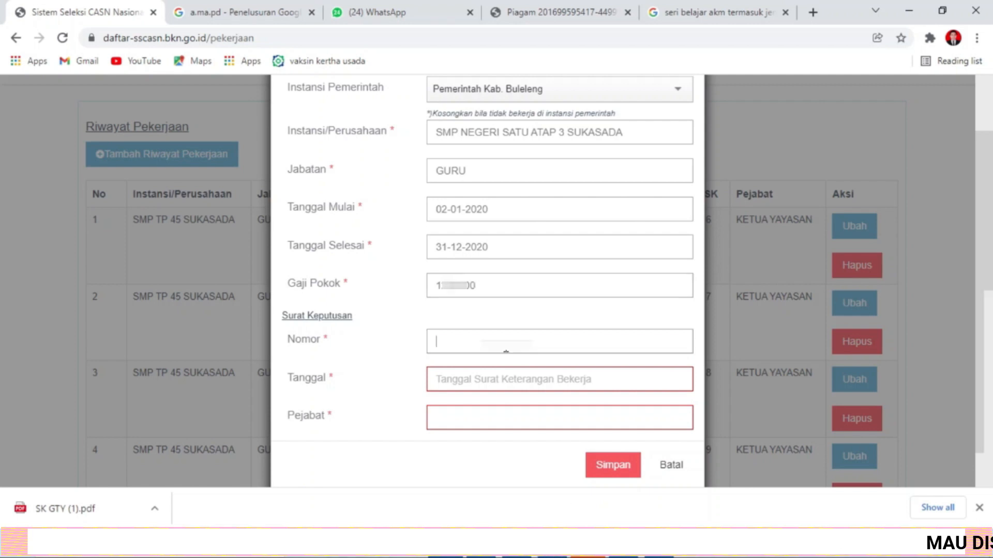
key("ctrl+v")
Complete the decree details with the date 02-01-2020 and the Kab. Buleleng education, youth and sports office official, and save the job entry
left_click(519, 385)
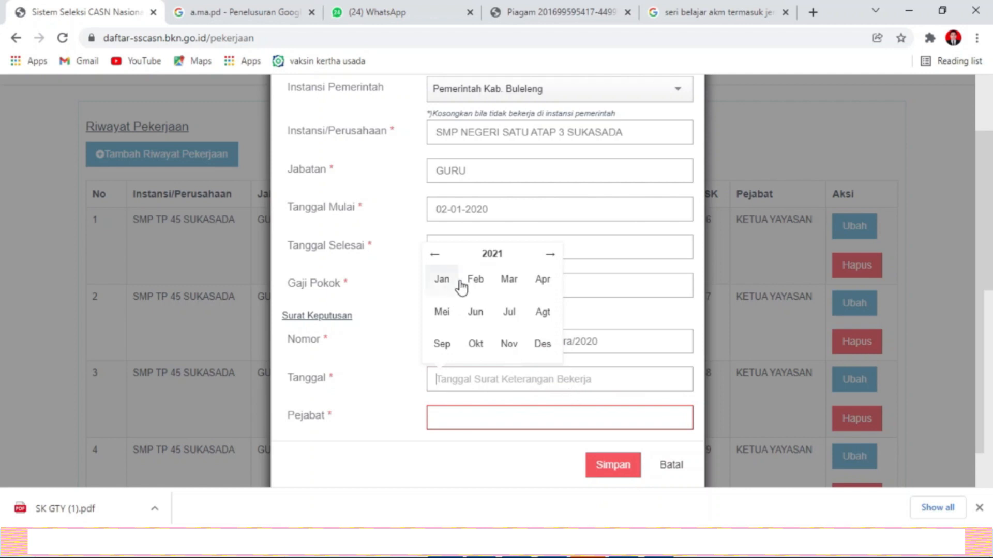
left_click(435, 254)
left_click(442, 279)
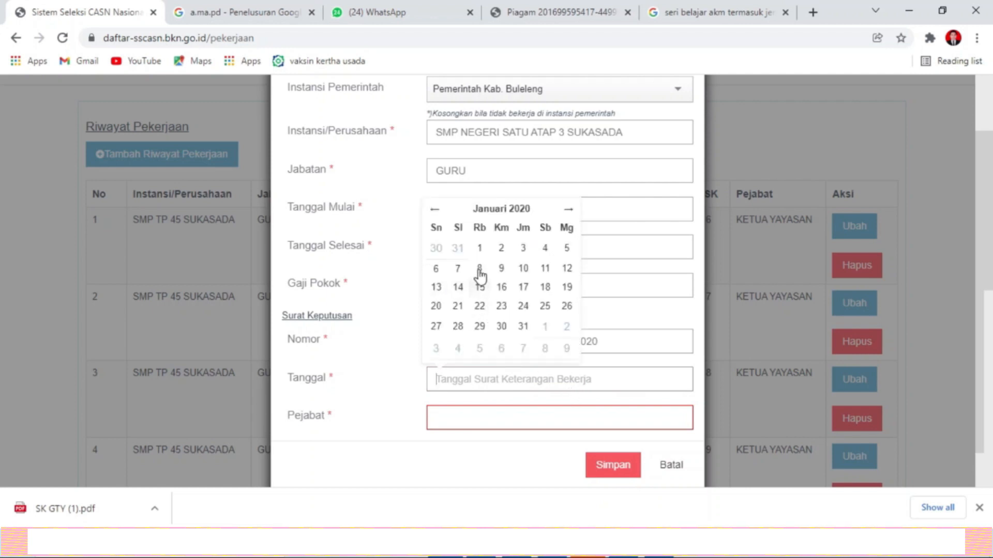
left_click(501, 252)
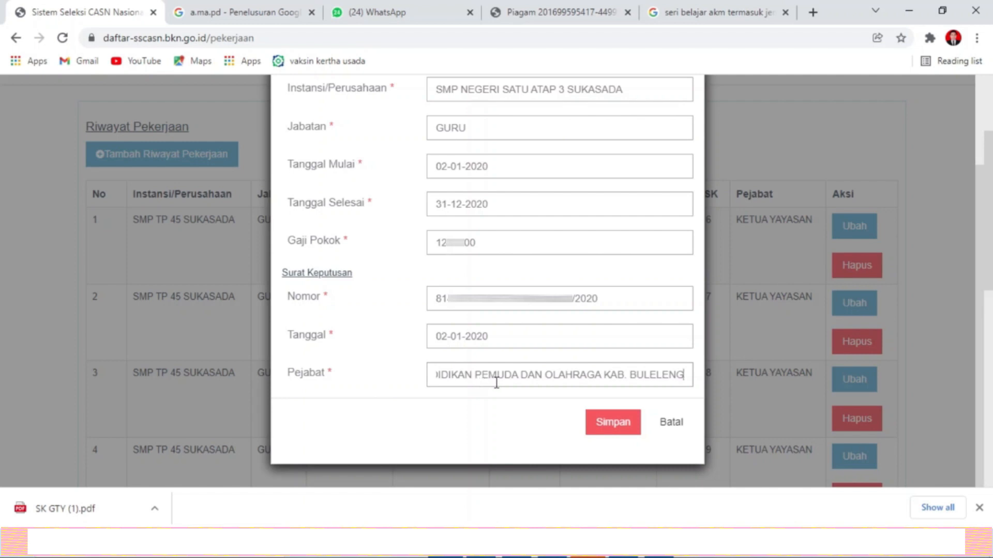
left_click(609, 429)
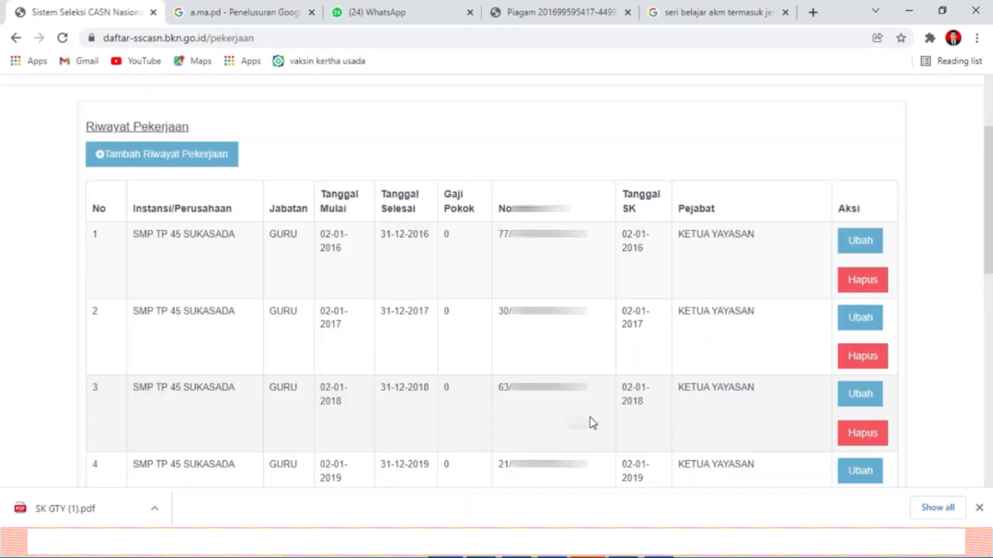
Copy the institution name SMP NEGERI SATU ATAP 3 SUKASADA from the 2020 entry in the job history table
scroll(345, 341, "down", 4)
scroll(345, 341, "up", 4)
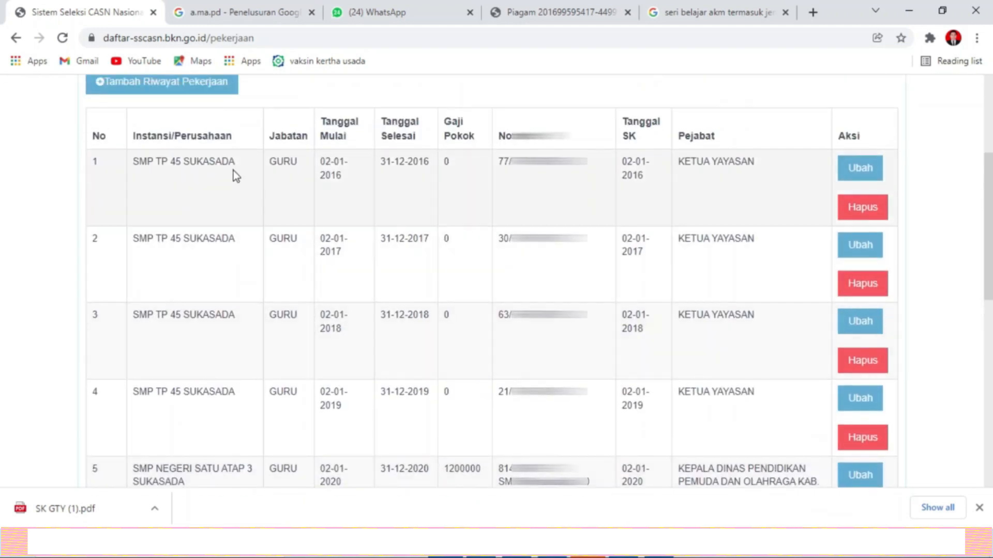
scroll(283, 297, "down", 2)
scroll(207, 156, "up", 2)
scroll(176, 269, "down", 3)
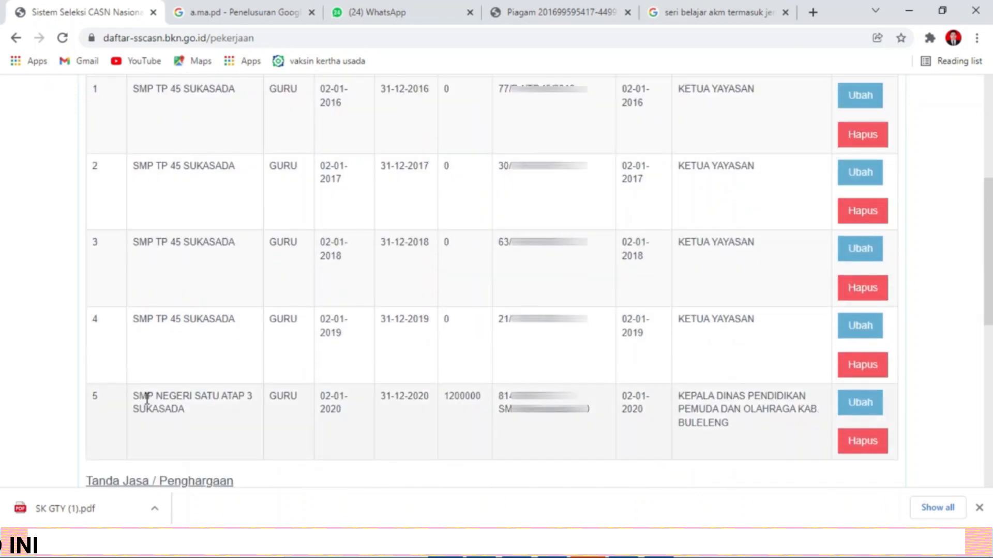
left_click_drag(135, 399, 191, 405)
key("ctrl+c")
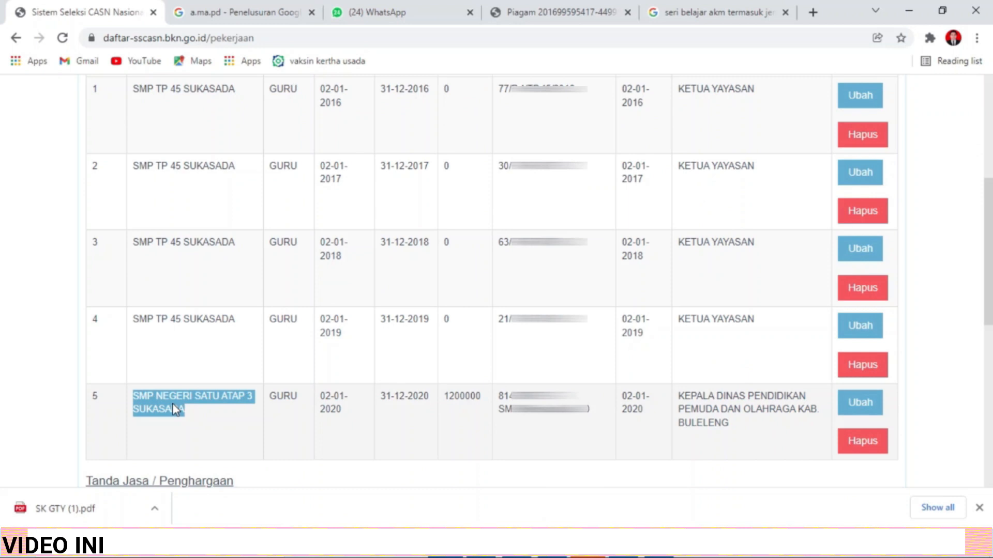
Add a job history entry under Pemerintah Kab. Buleleng with SMP NEGERI SATU ATAP 3 SUKASADA as the institution and GURU as the position
scroll(196, 372, "up", 6)
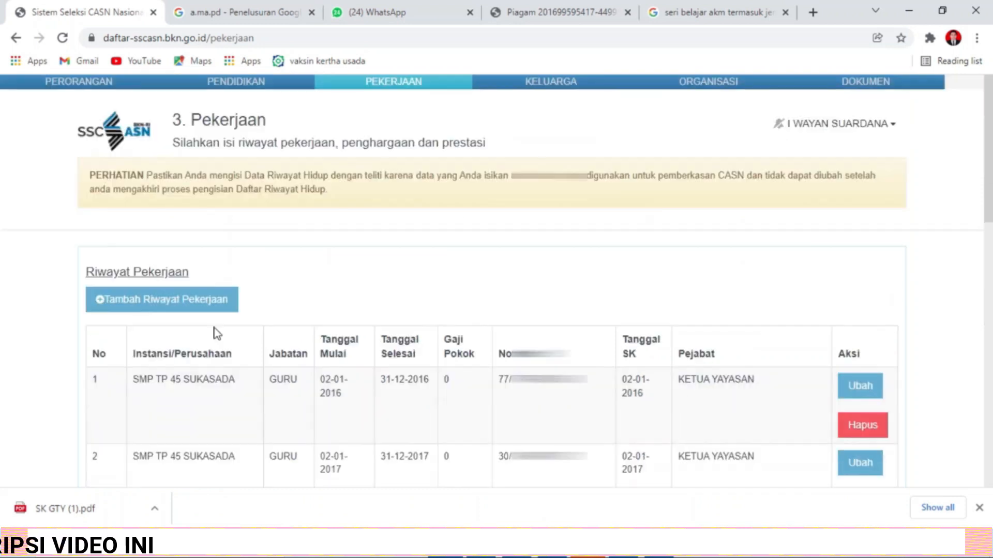
left_click(167, 305)
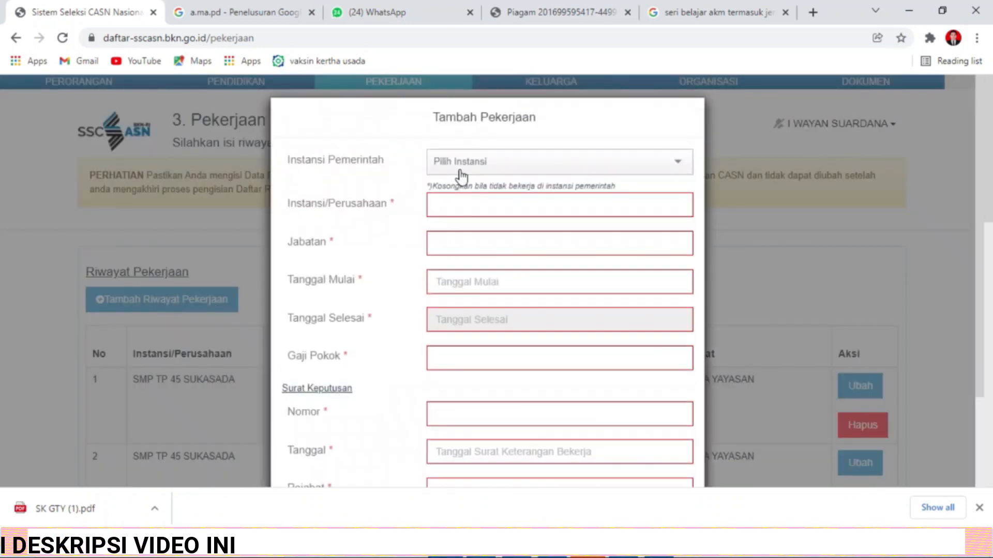
left_click(461, 161)
type("b")
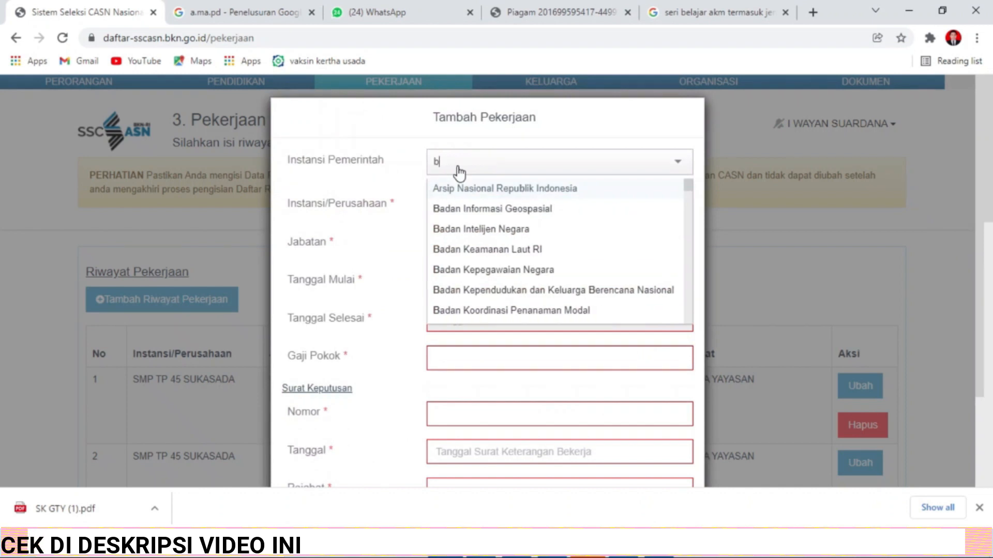
type("ul")
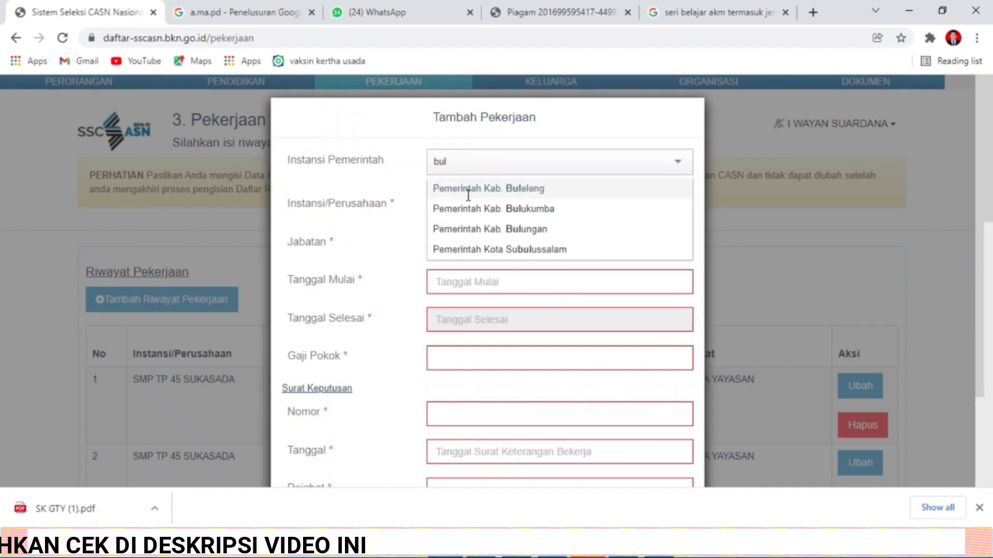
left_click(468, 196)
left_click_drag(561, 207, 404, 213)
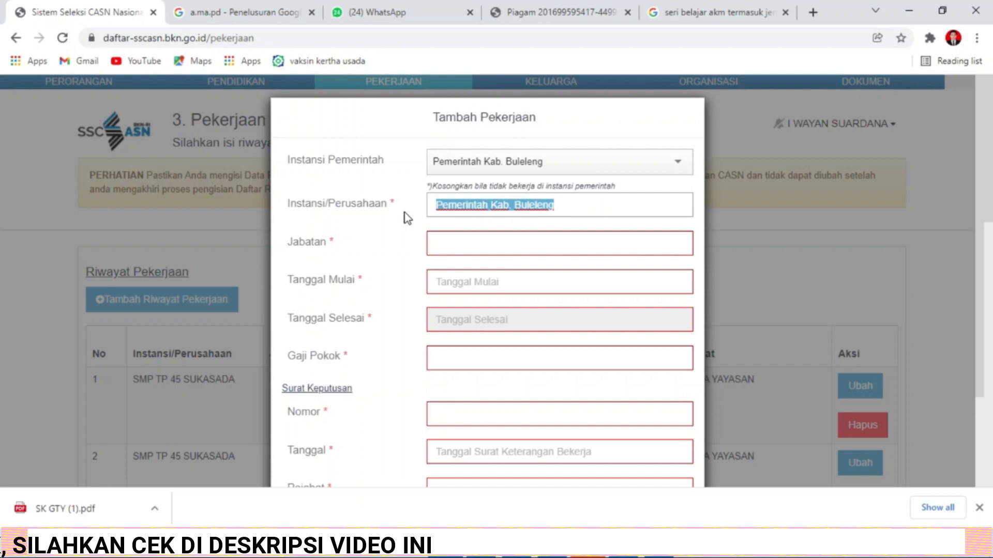
key("ctrl+v")
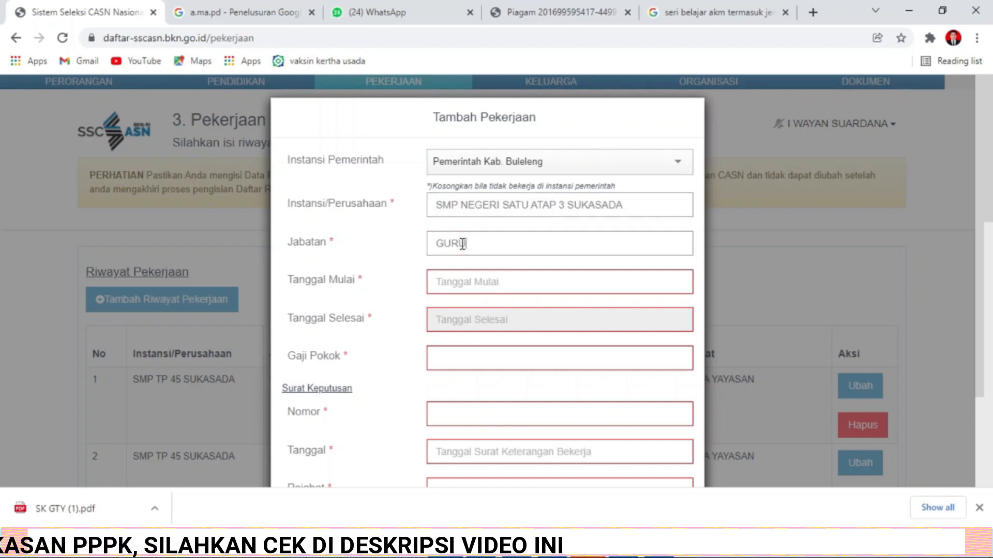
Set the employment period to start on 04-01-2021 and end on 31-12-2021
left_click(465, 284)
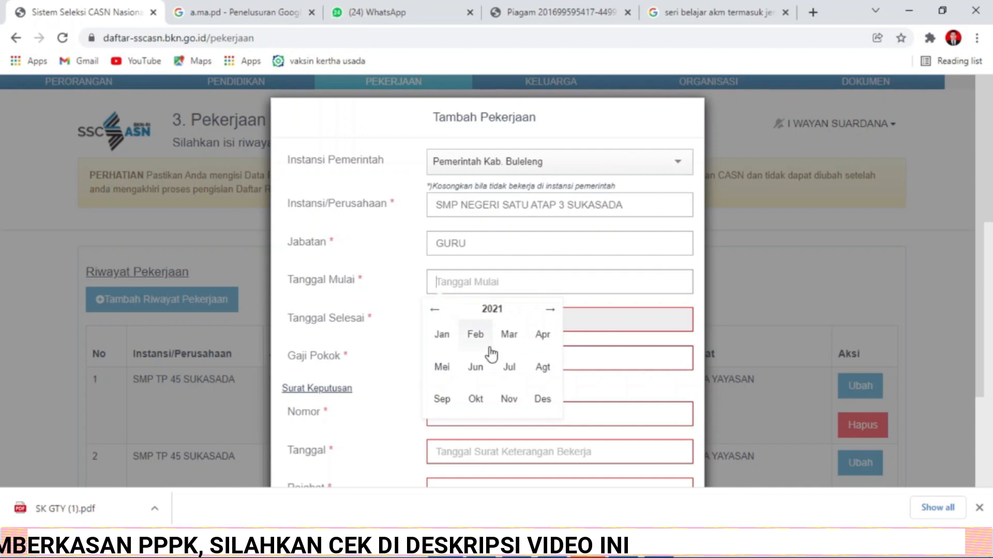
left_click(442, 335)
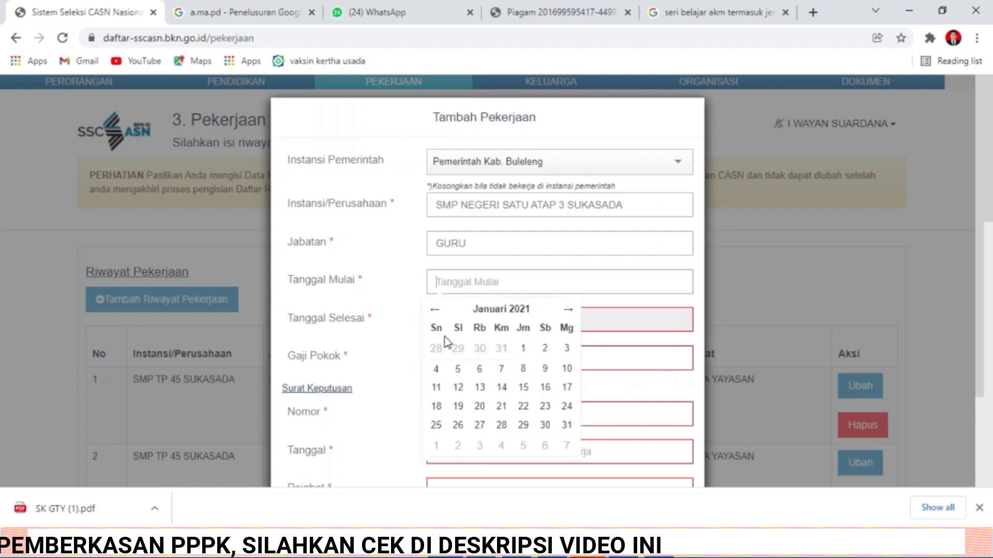
left_click(437, 370)
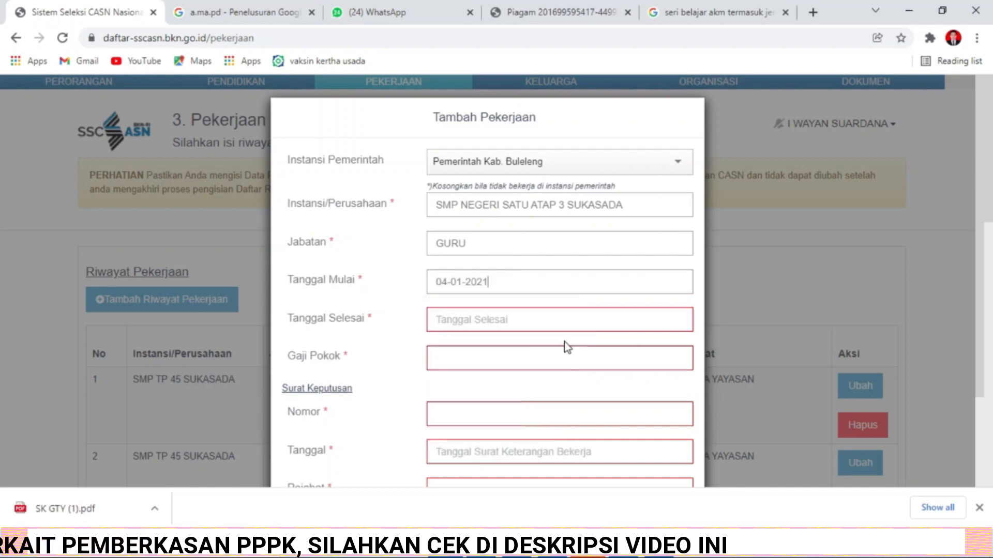
left_click(493, 330)
left_click(543, 285)
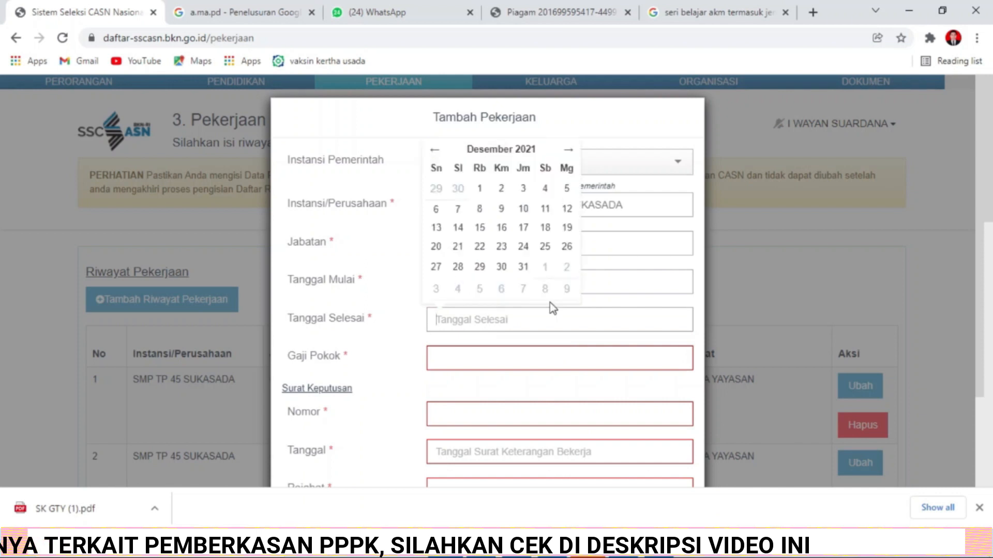
left_click(523, 266)
Enter 1440000 as the basic salary and fill in the decree number for the 2021 job entry
left_click(504, 357)
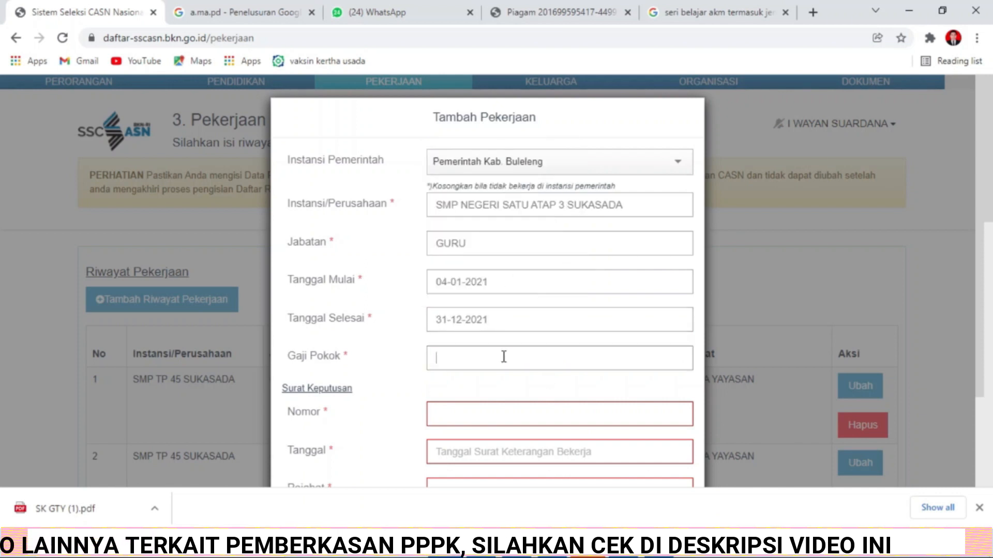
type("14")
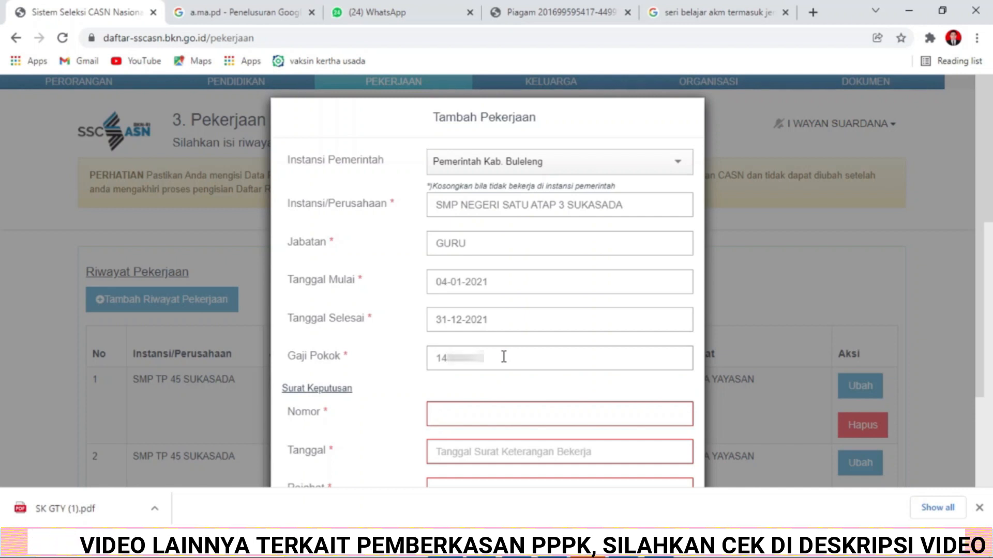
scroll(504, 357, "down", 2)
left_click(466, 299)
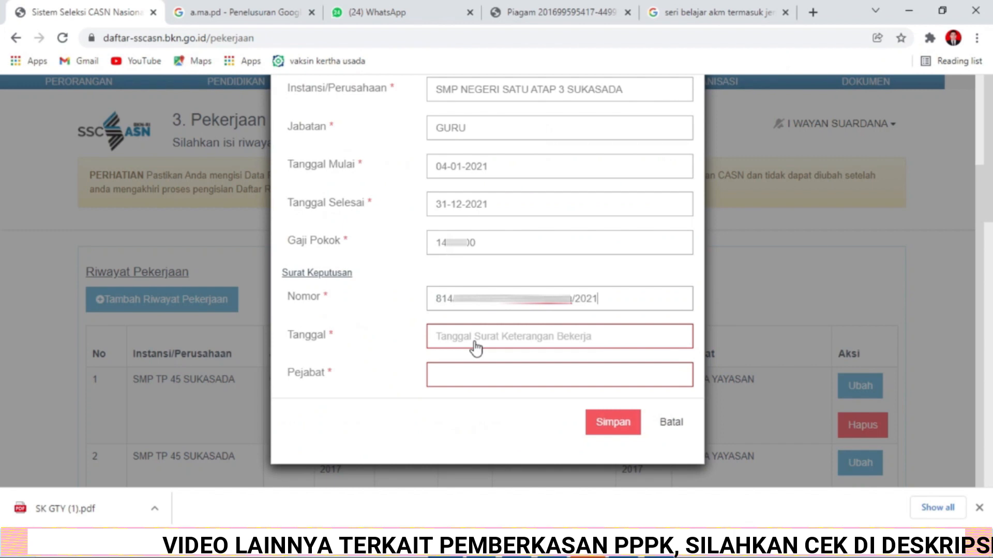
Complete the decree with the date 04-01-2021 and the head of the Kab. Buleleng education, youth and sports office as official, and save the entry
left_click(466, 336)
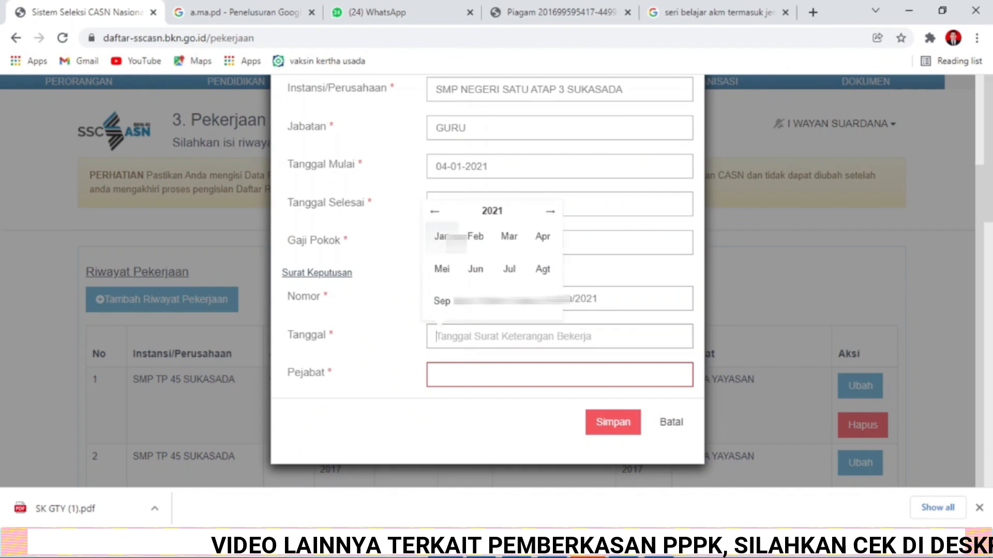
left_click(440, 236)
left_click(439, 232)
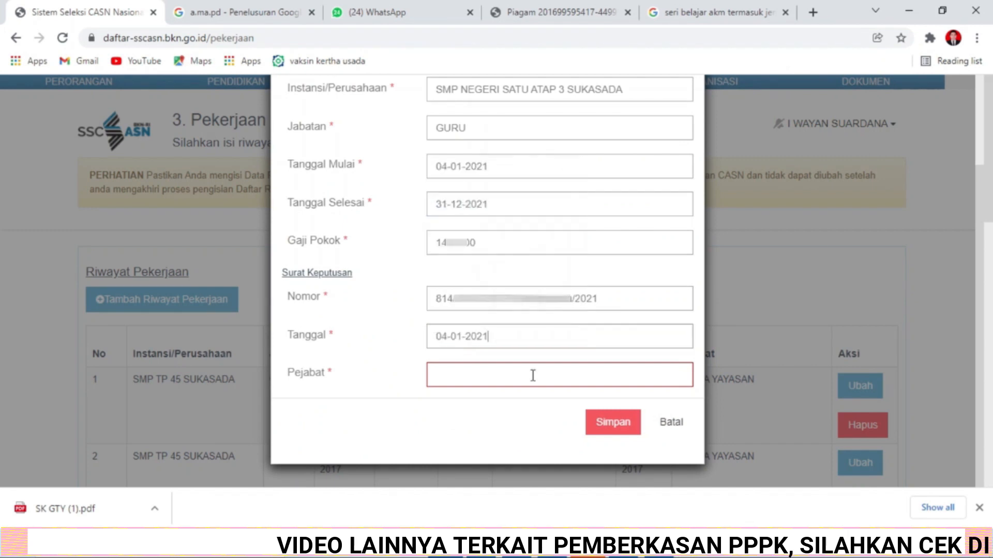
left_click(446, 374)
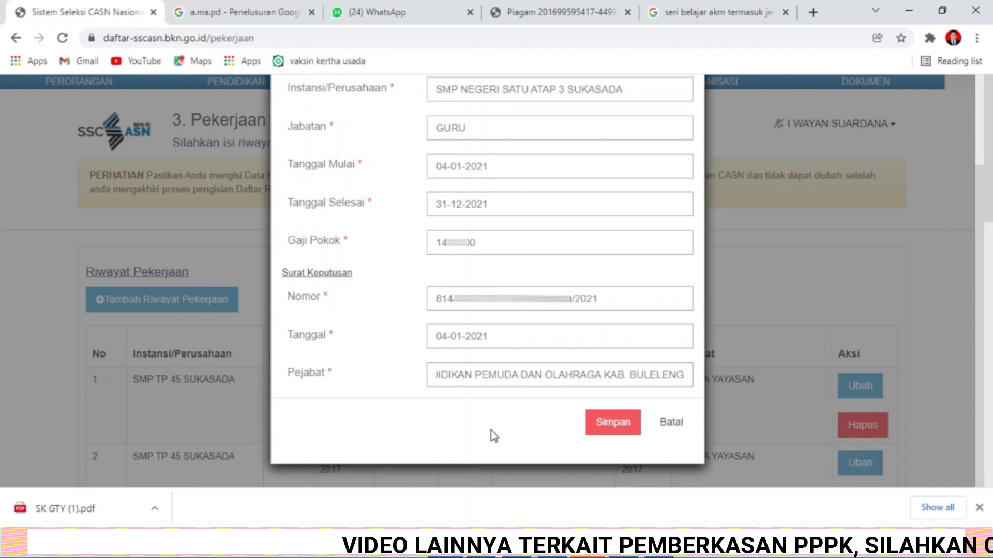
left_click(609, 430)
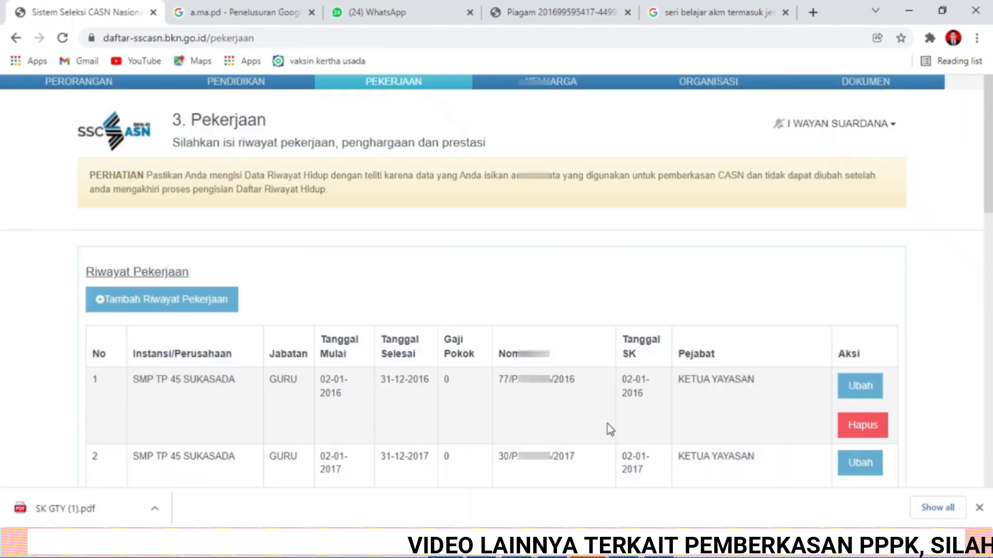
Review the entries in the job history table and the awards and achievements sections below it
scroll(493, 358, "down", 1)
scroll(493, 359, "down", 4)
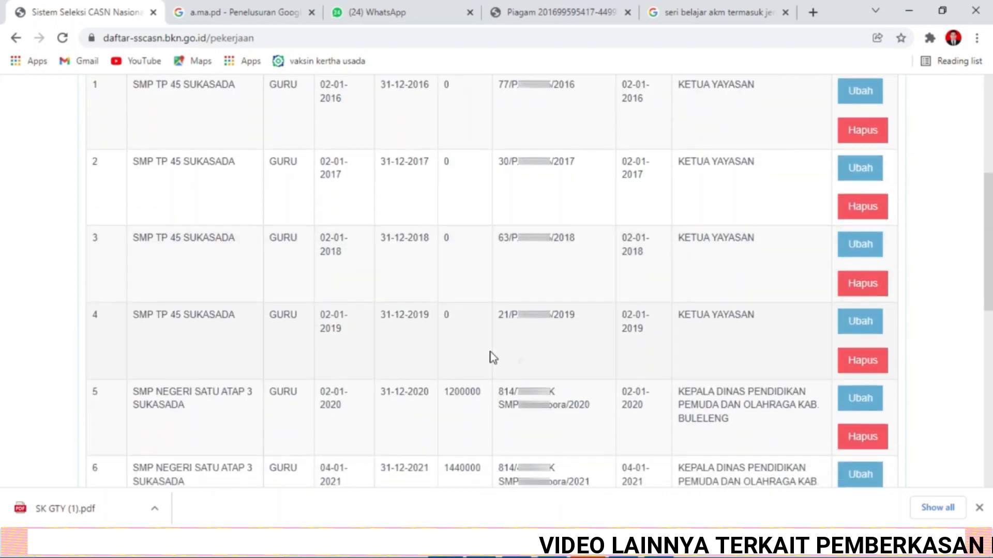
scroll(493, 358, "down", 1)
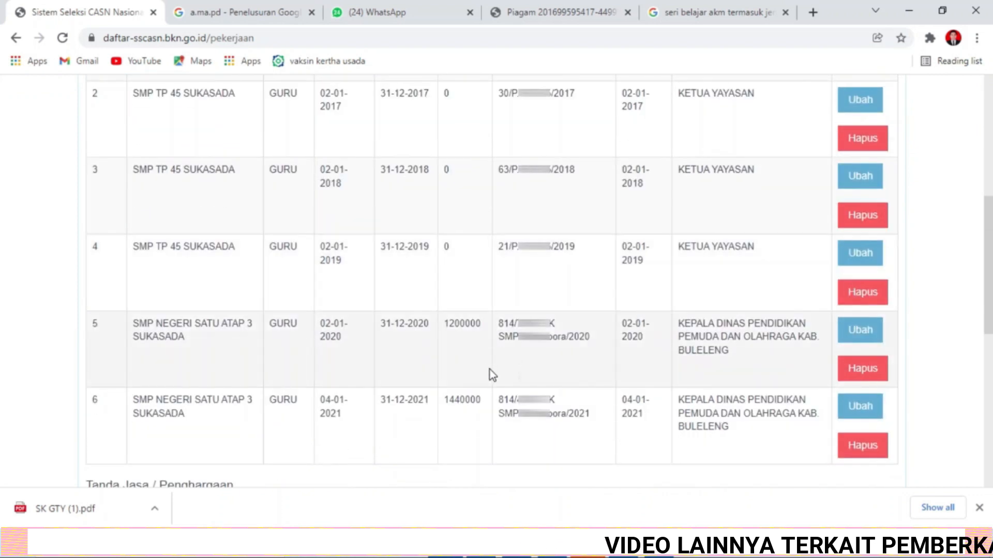
scroll(489, 371, "up", 4)
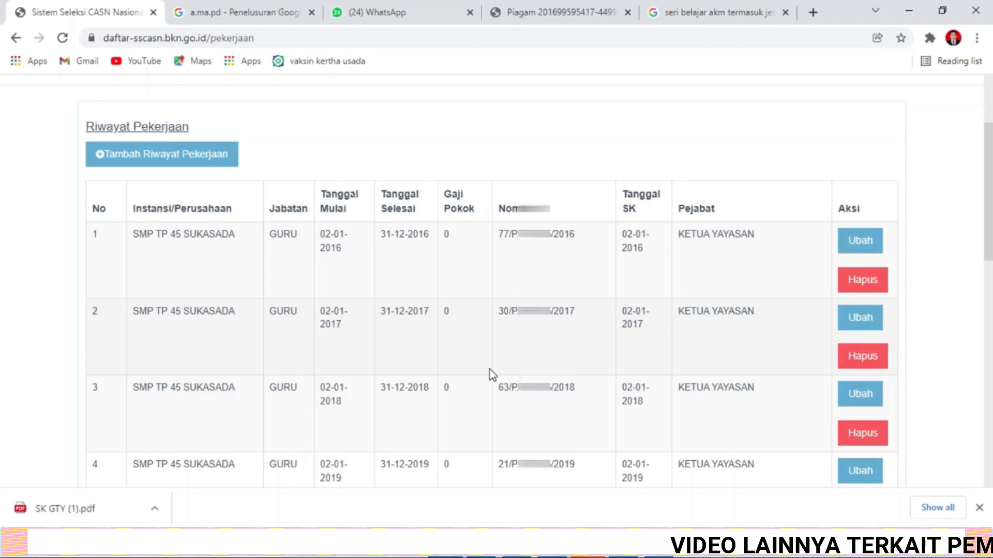
scroll(489, 370, "down", 5)
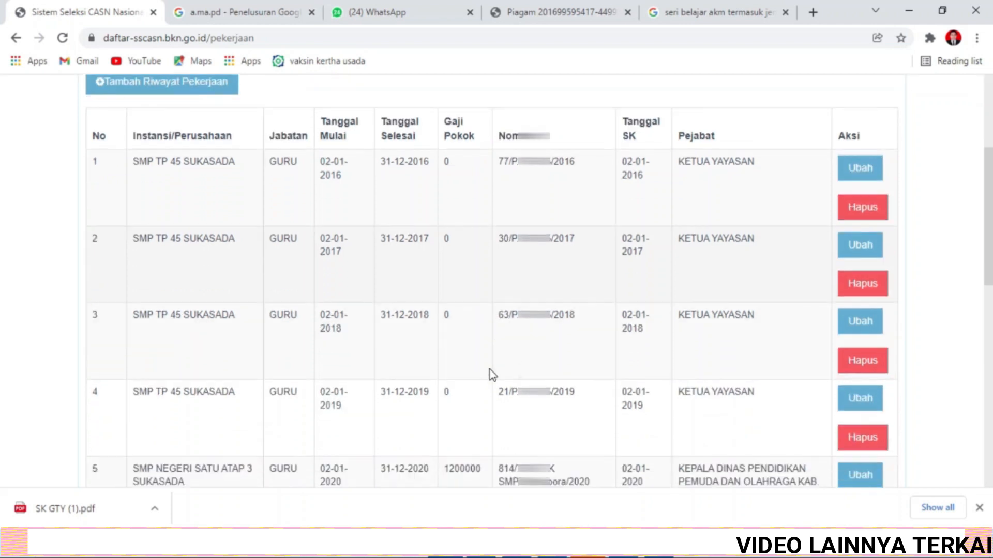
scroll(489, 370, "down", 4)
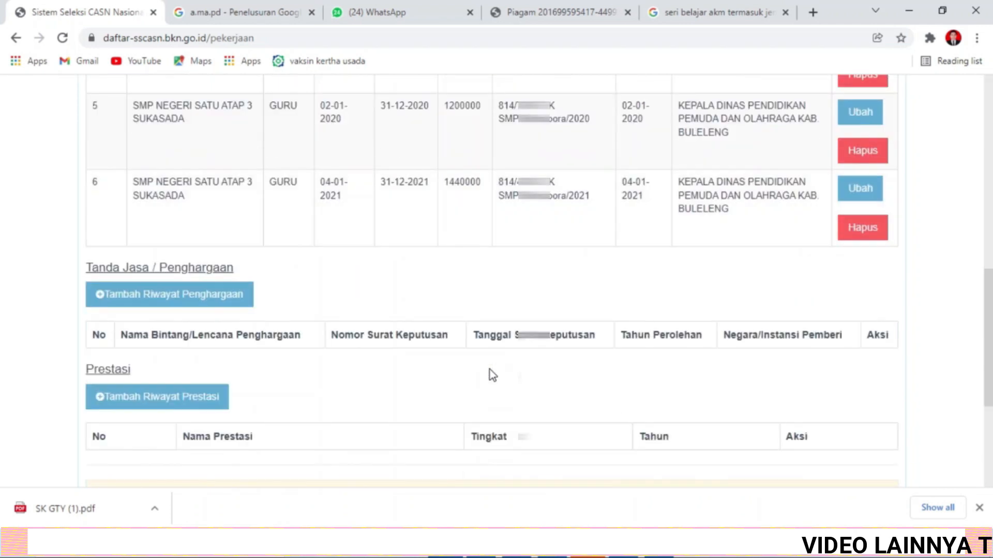